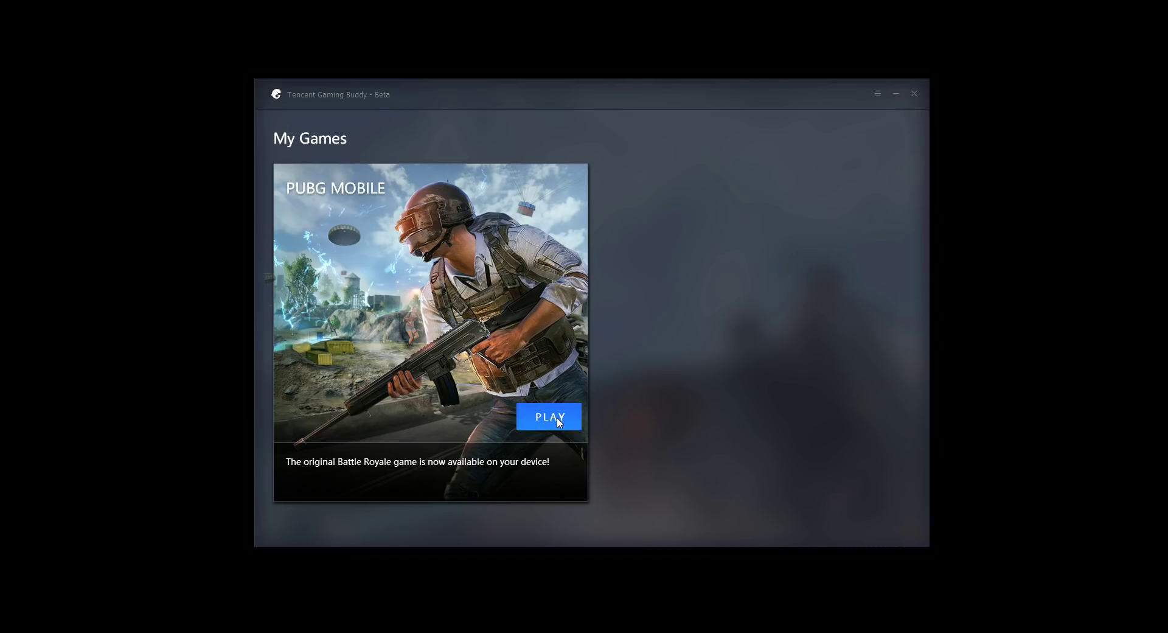
Launch PUBG MOBILE and open the emulator's display settings.
left_click(557, 419)
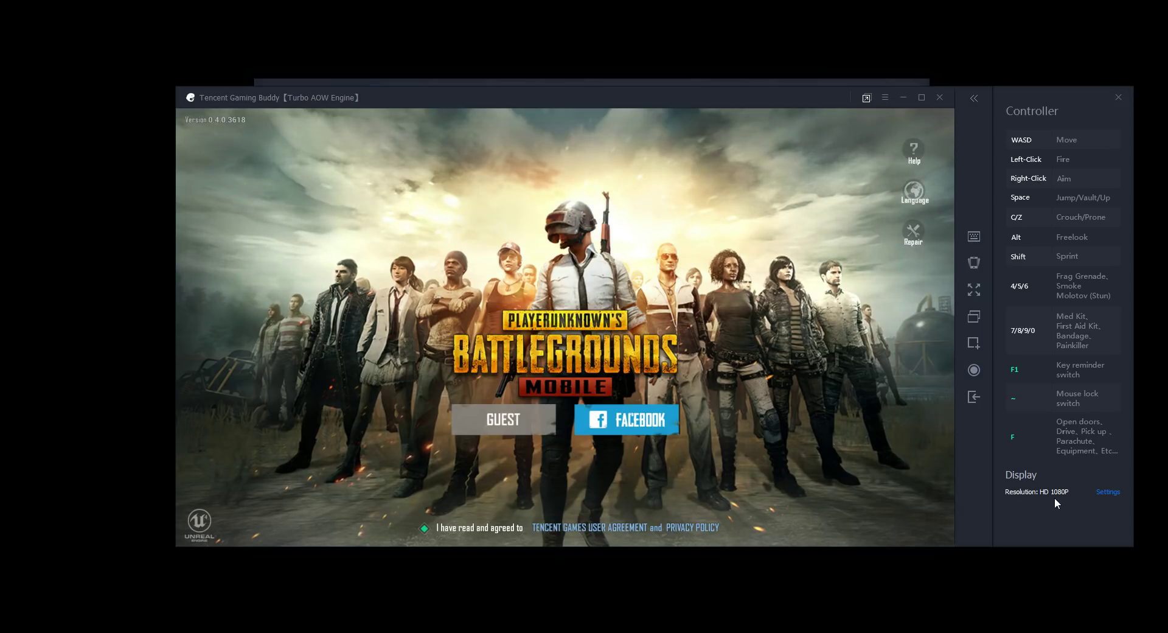
left_click(1109, 492)
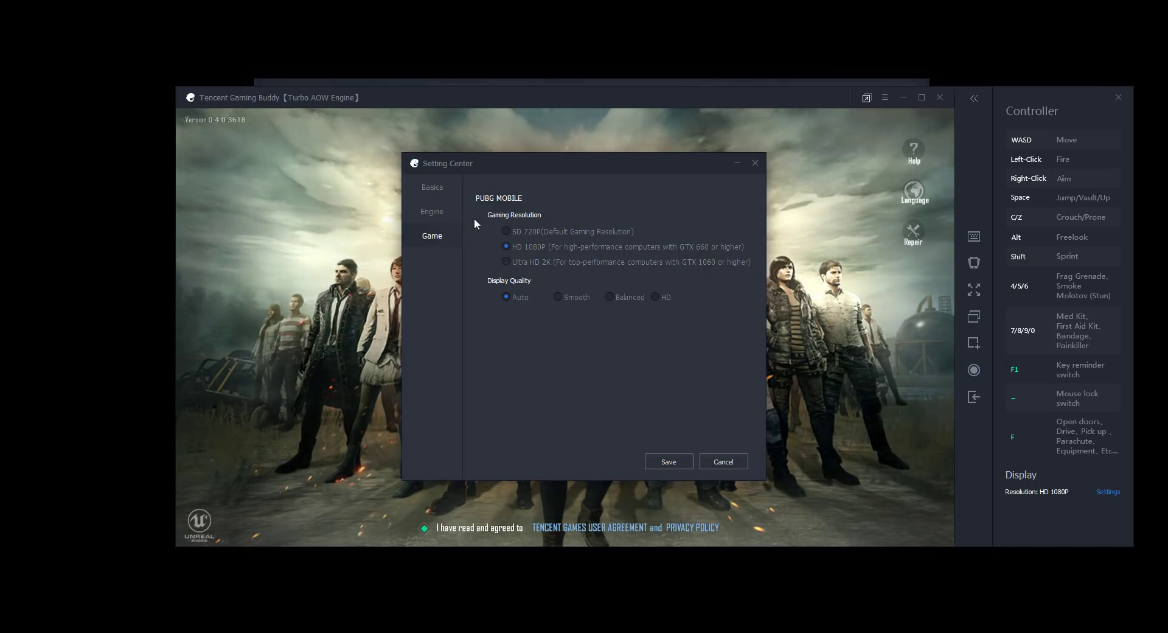
Review the Basics, Engine and Game settings, including rendering, memory and gaming resolution, and save them.
left_click(436, 191)
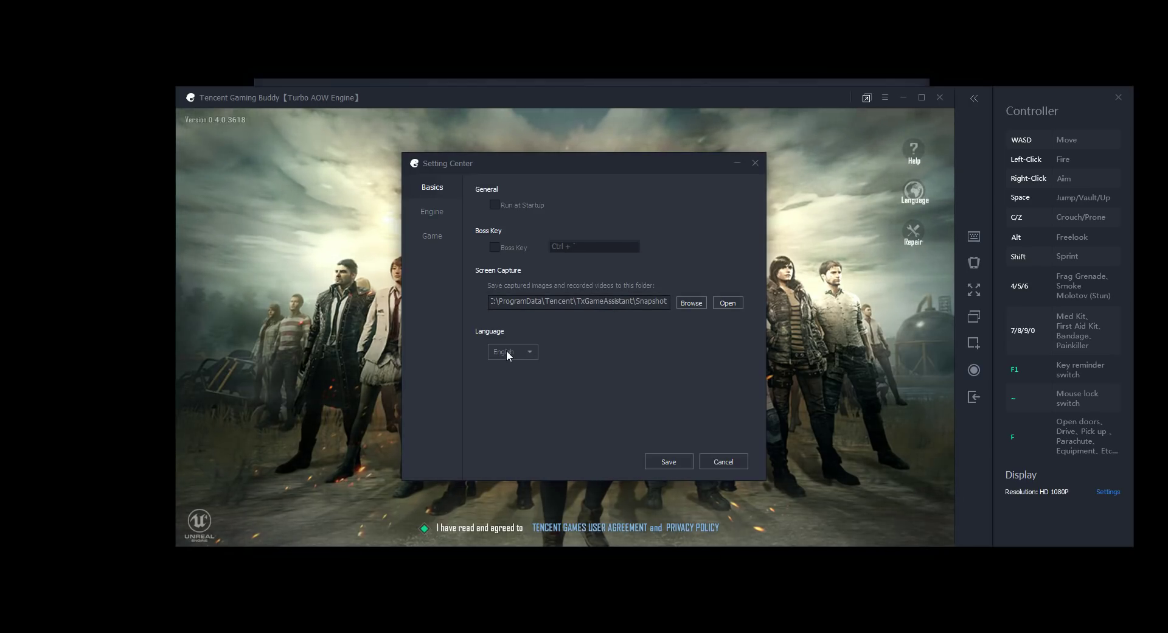
left_click(441, 221)
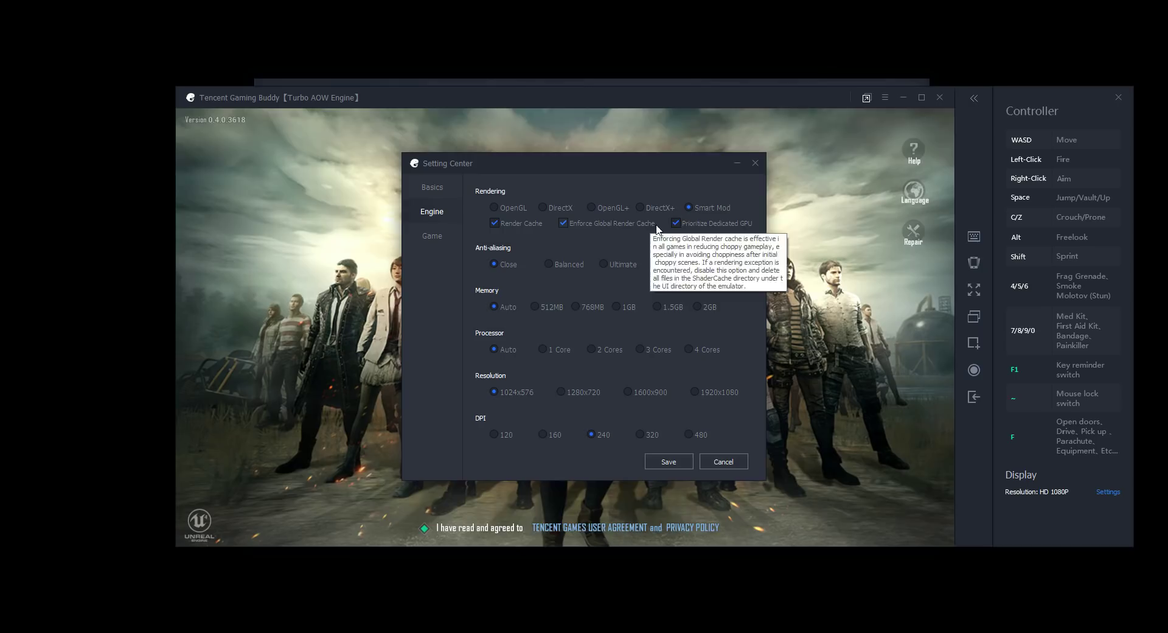
mouse_move(682, 225)
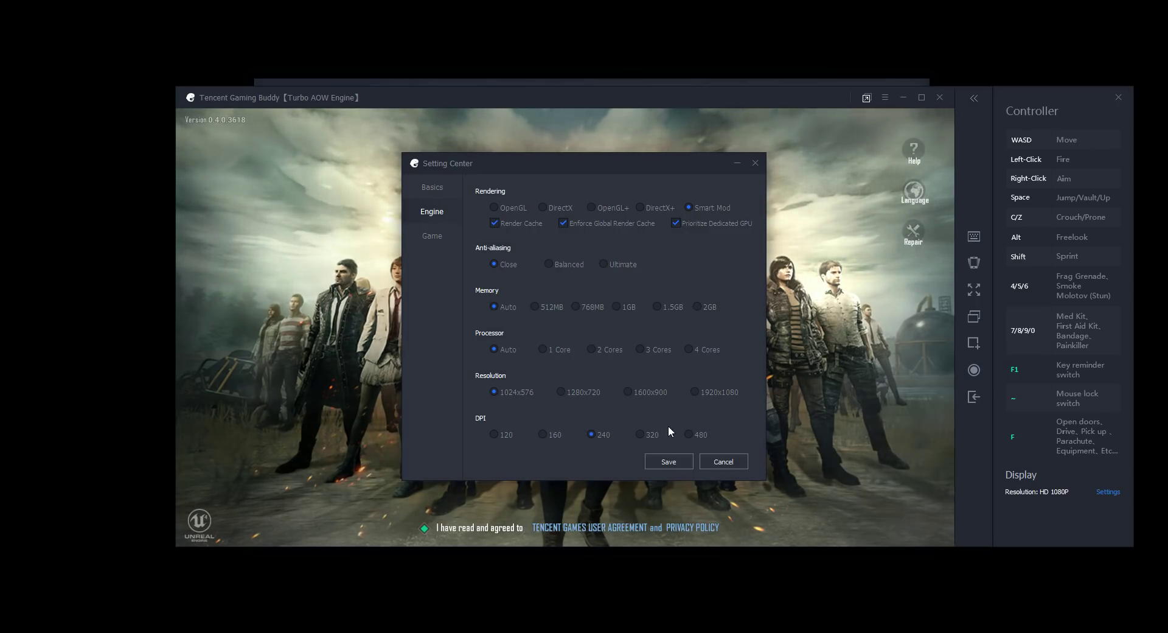
left_click(439, 190)
left_click(437, 216)
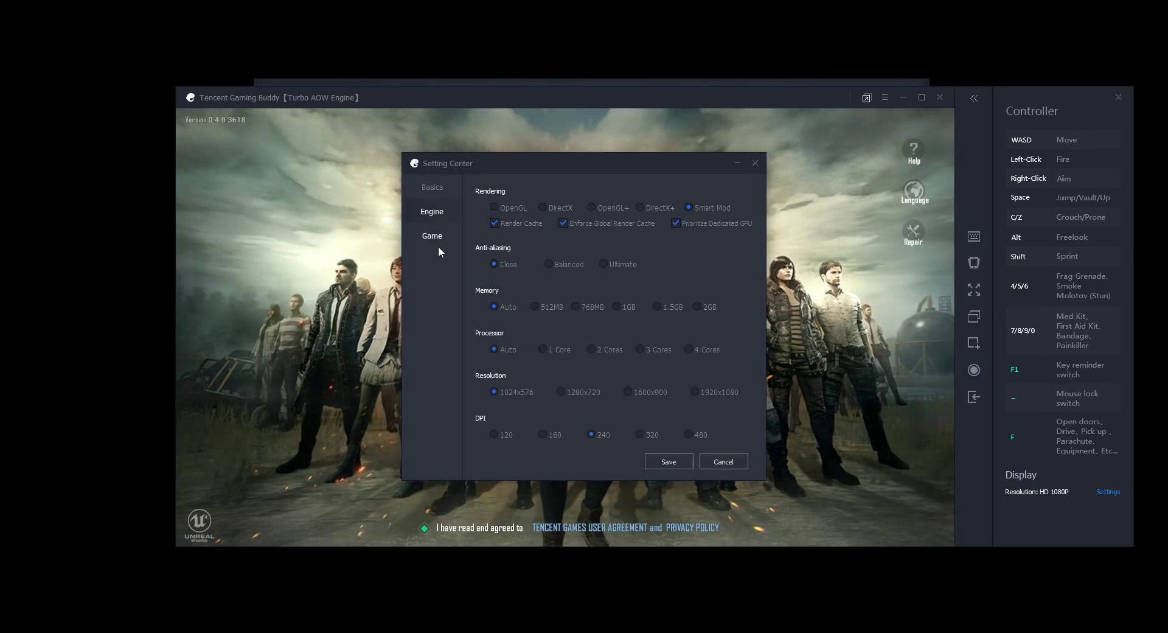
left_click(438, 241)
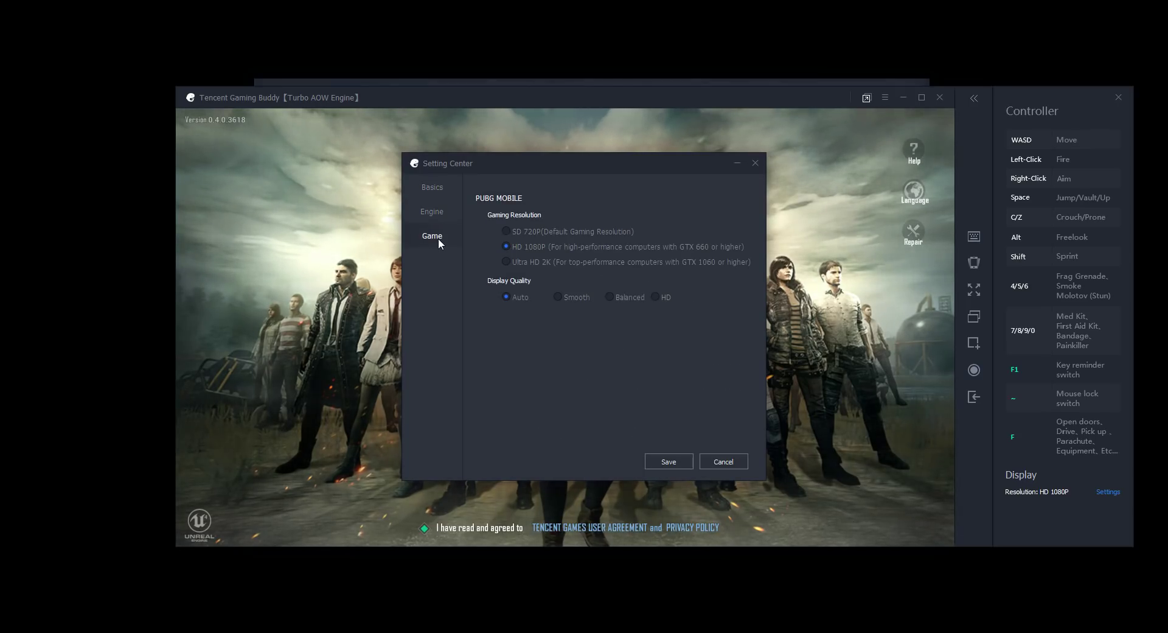
left_click(665, 461)
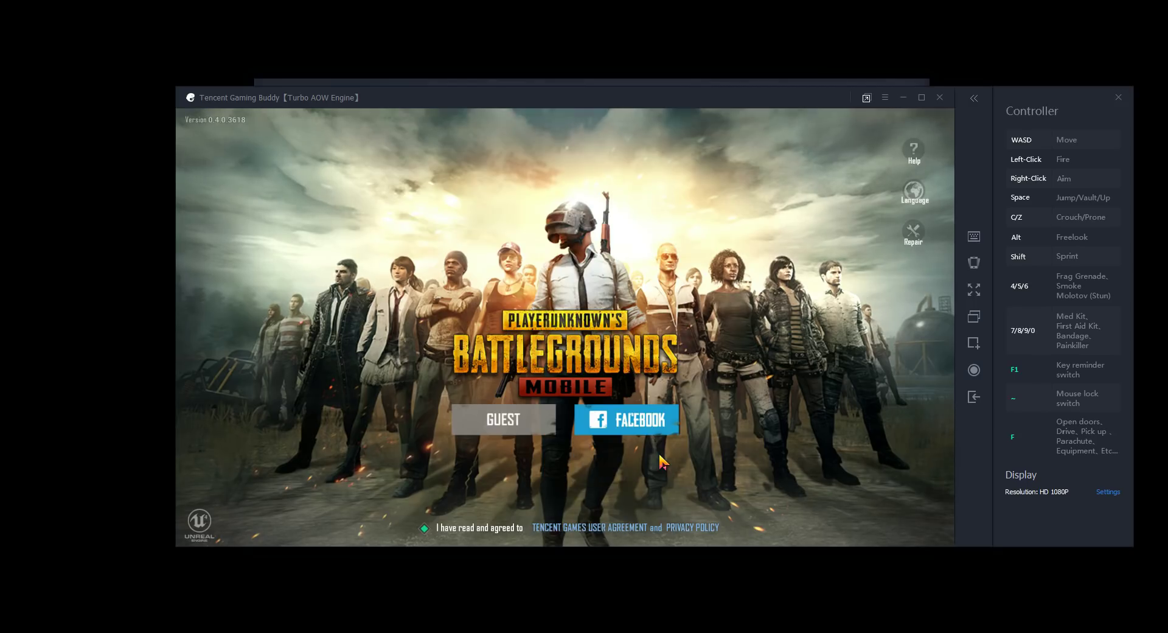
Open the keyboard mapping editor and switch the Aiming and Firing keys off and back on.
left_click(987, 242)
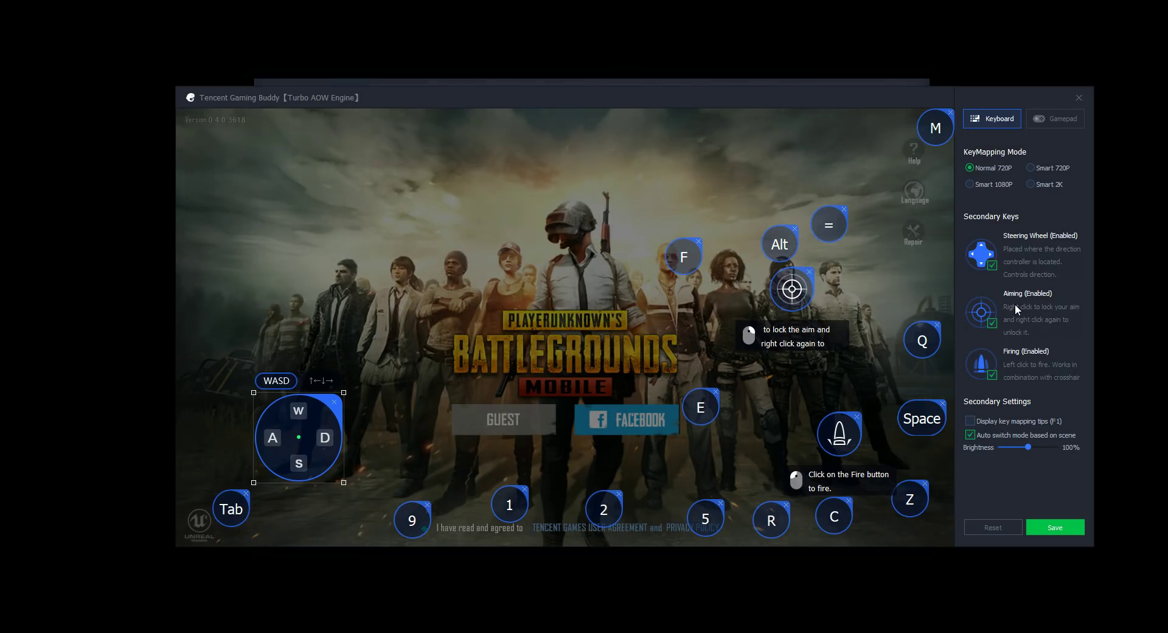
left_click(992, 323)
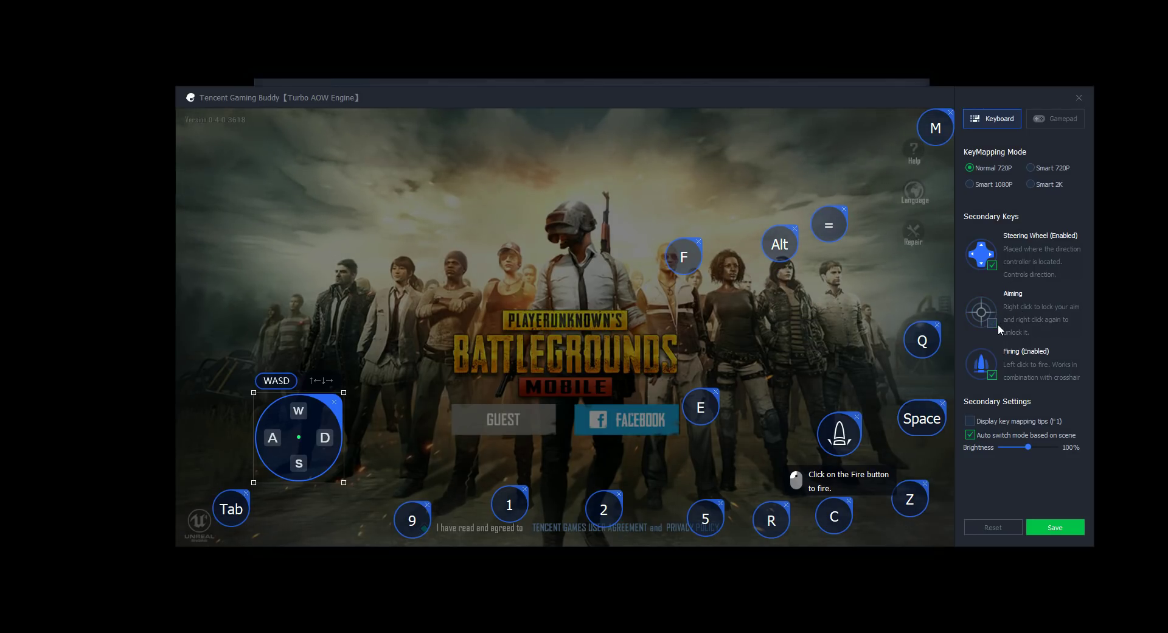
left_click(992, 323)
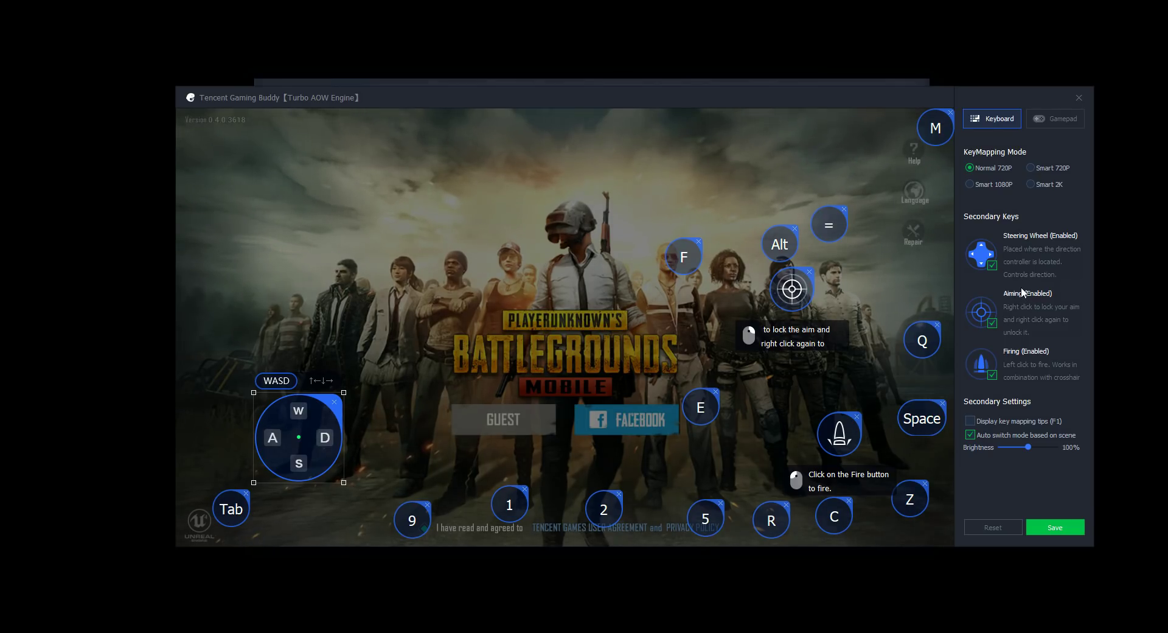
left_click(992, 374)
left_click(994, 373)
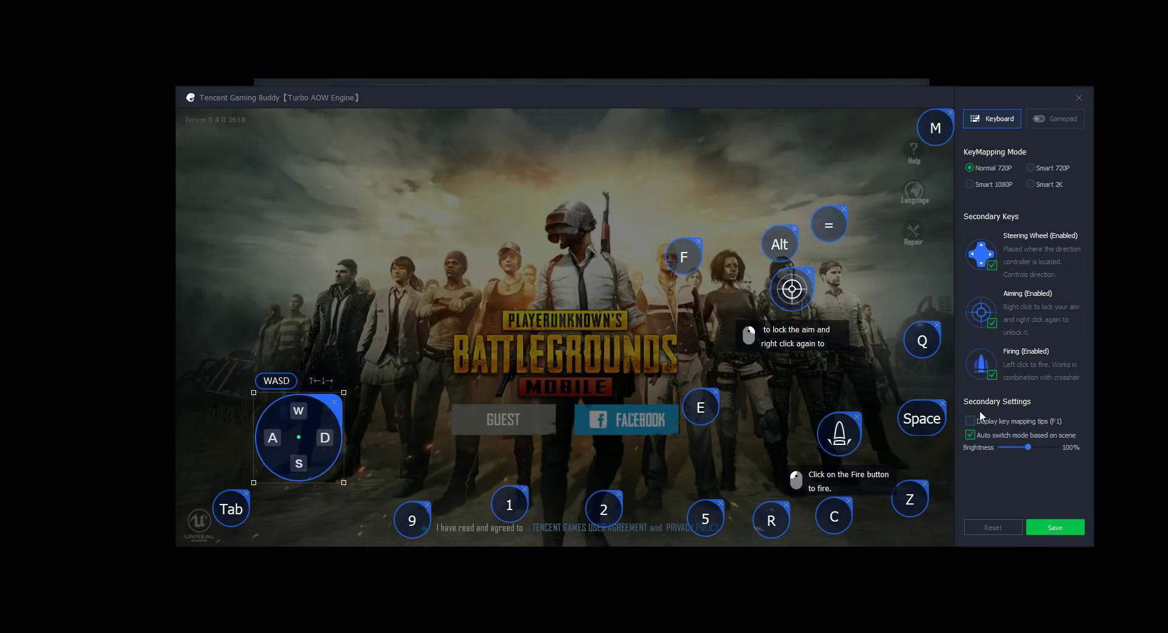
View the gamepad mapping options, then close the mapping editor and save the current key mapping.
left_click(1057, 120)
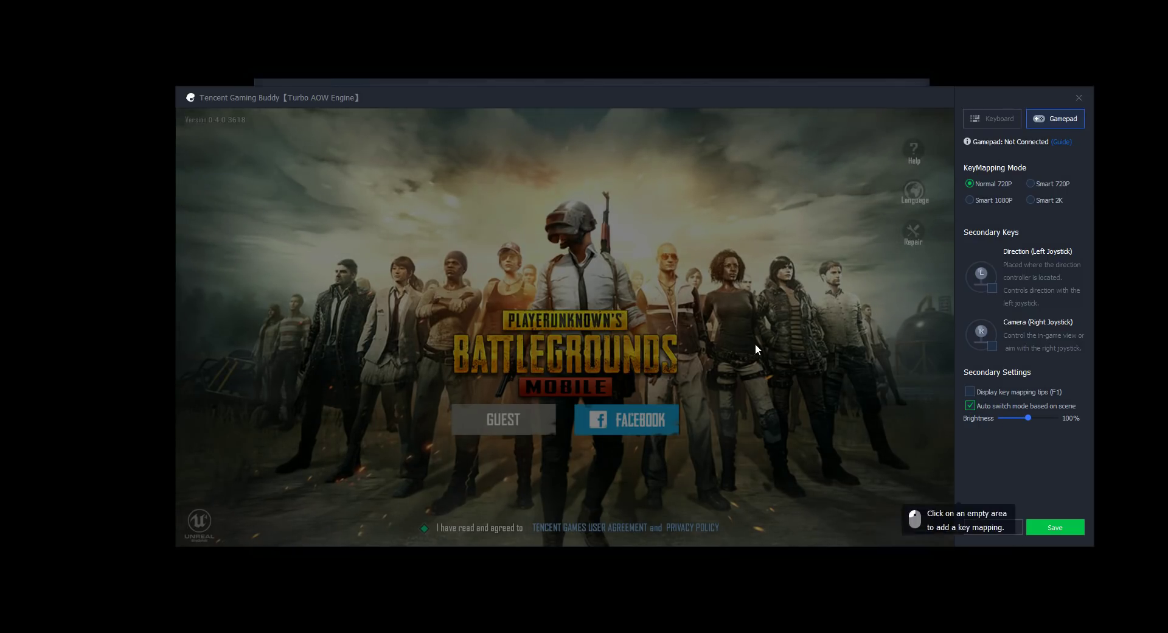
left_click(1077, 98)
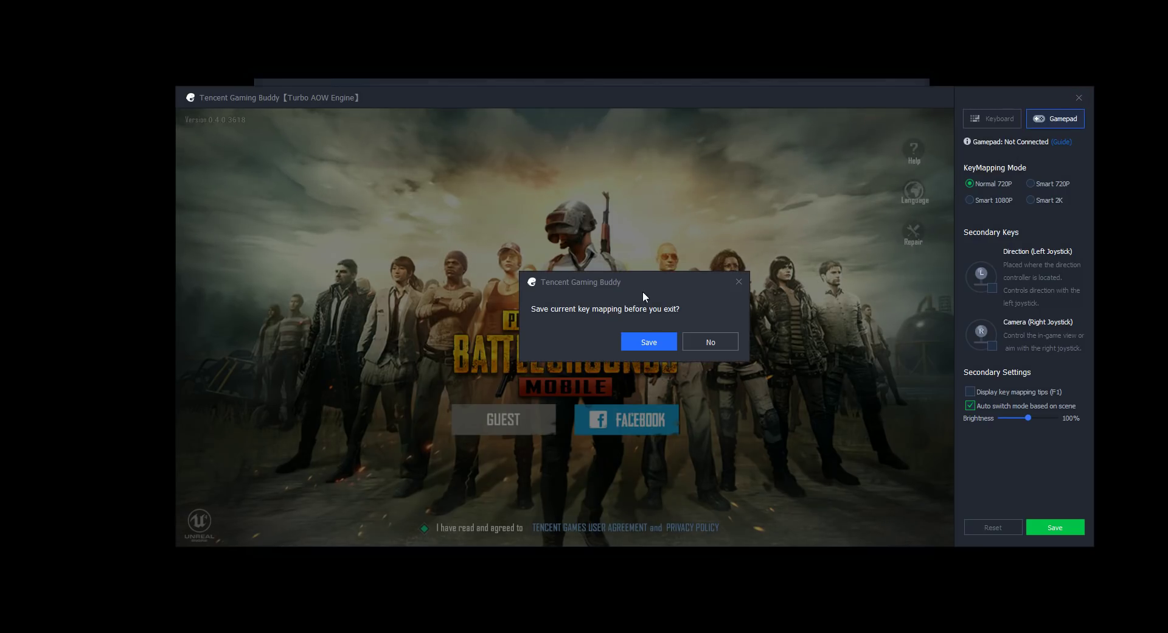
left_click(661, 341)
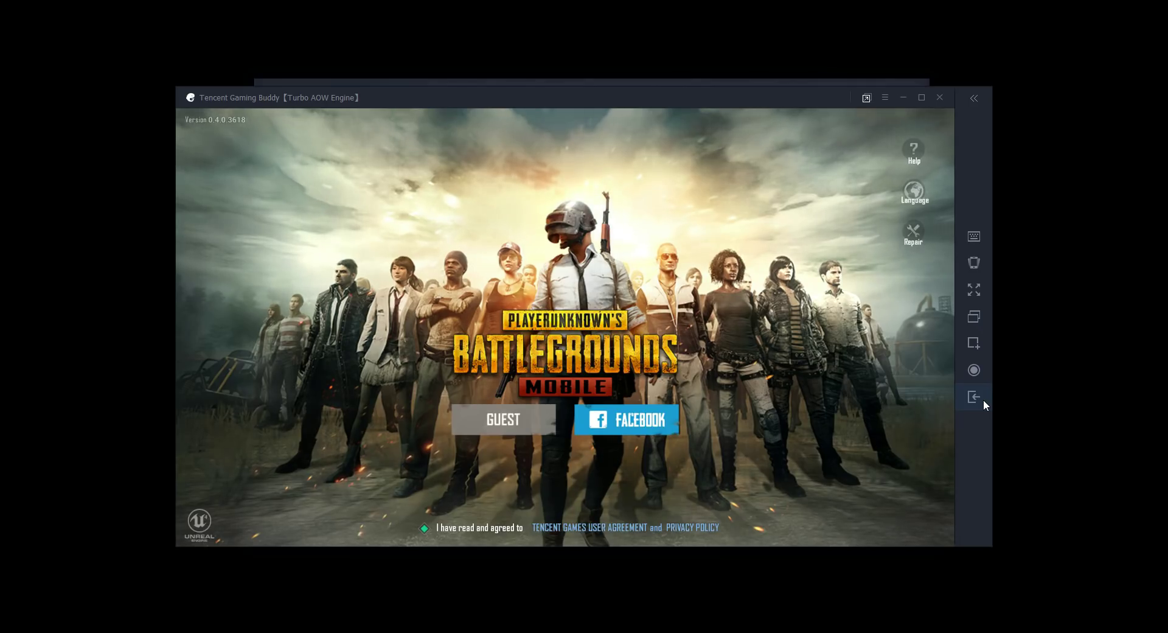
Exit the game to the emulator's home screen and relaunch PUBG MOBILE.
left_click(983, 399)
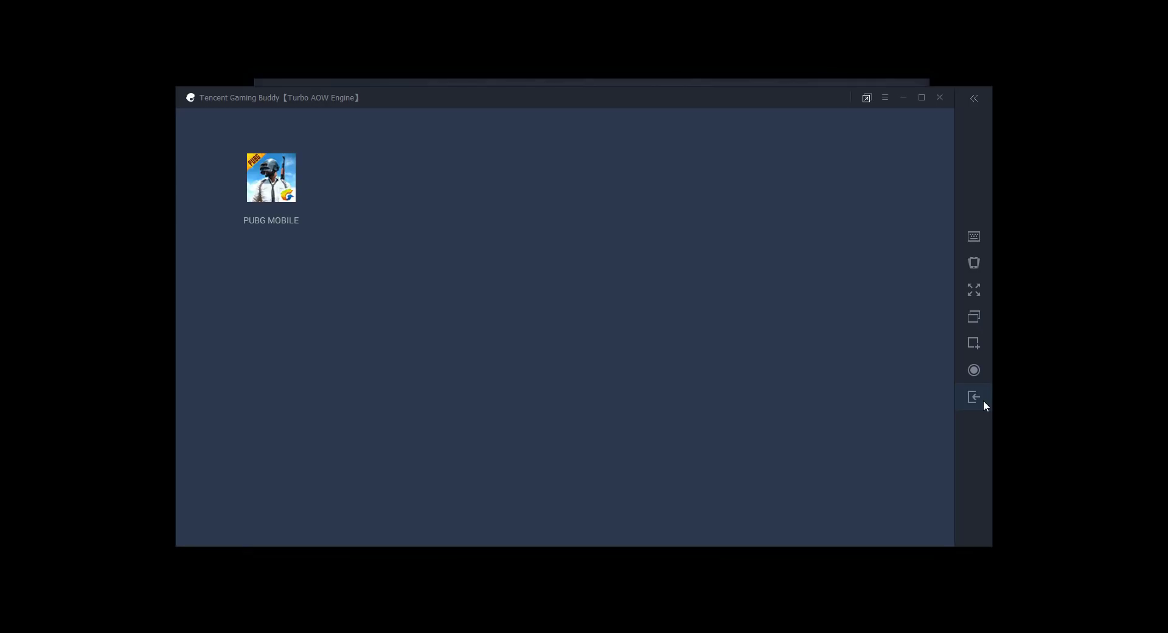
left_click(272, 184)
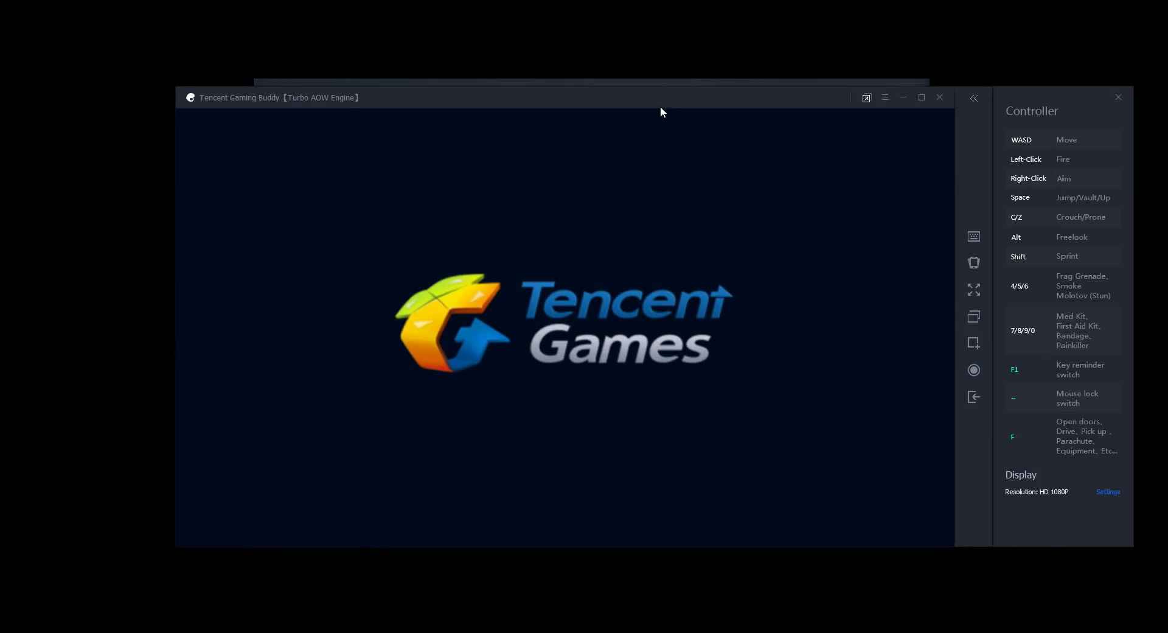
mouse_move(661, 107)
left_mouse_down()
mouse_move(657, 390)
mouse_move(659, 119)
mouse_move(649, 104)
left_mouse_up()
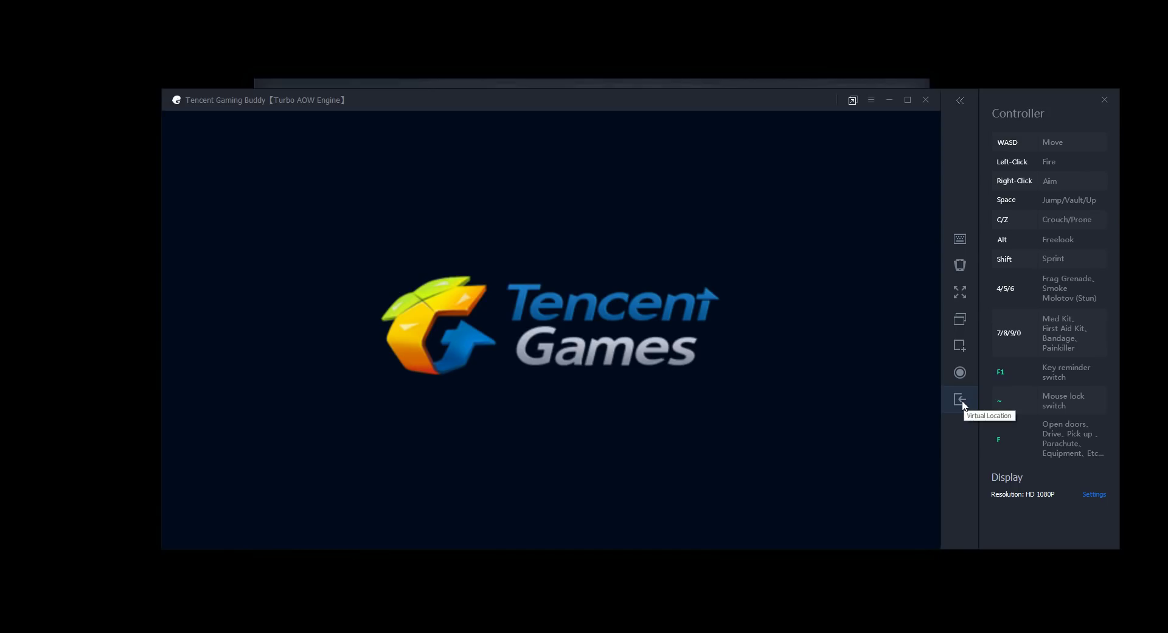
Rotate the emulator screen to portrait and back to landscape.
left_click(876, 107)
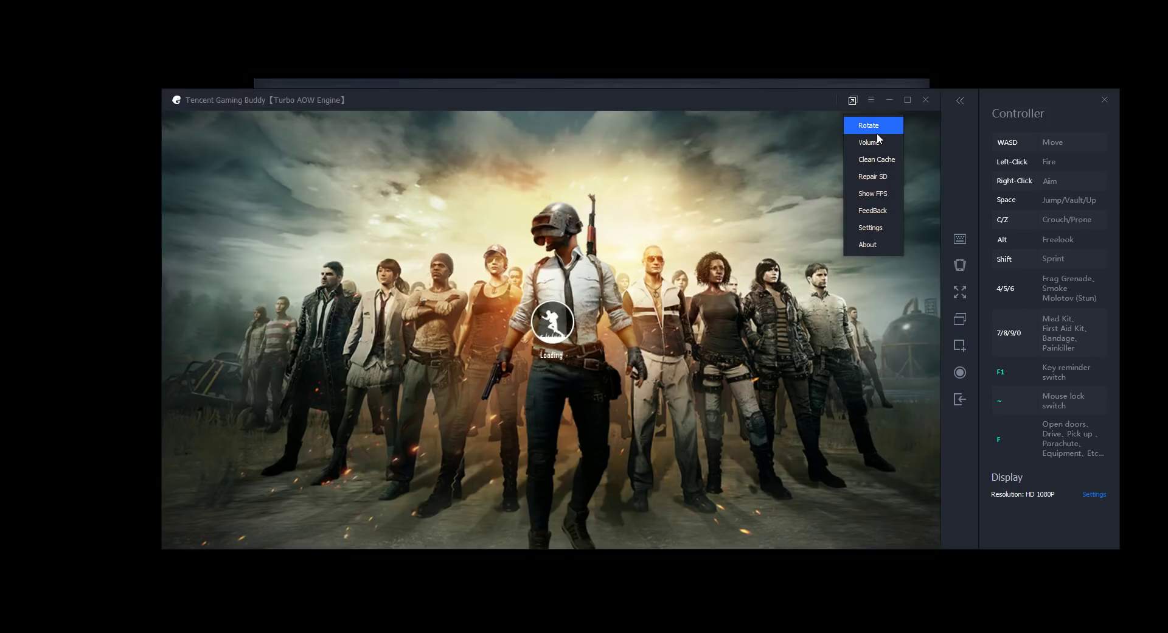
left_click(877, 134)
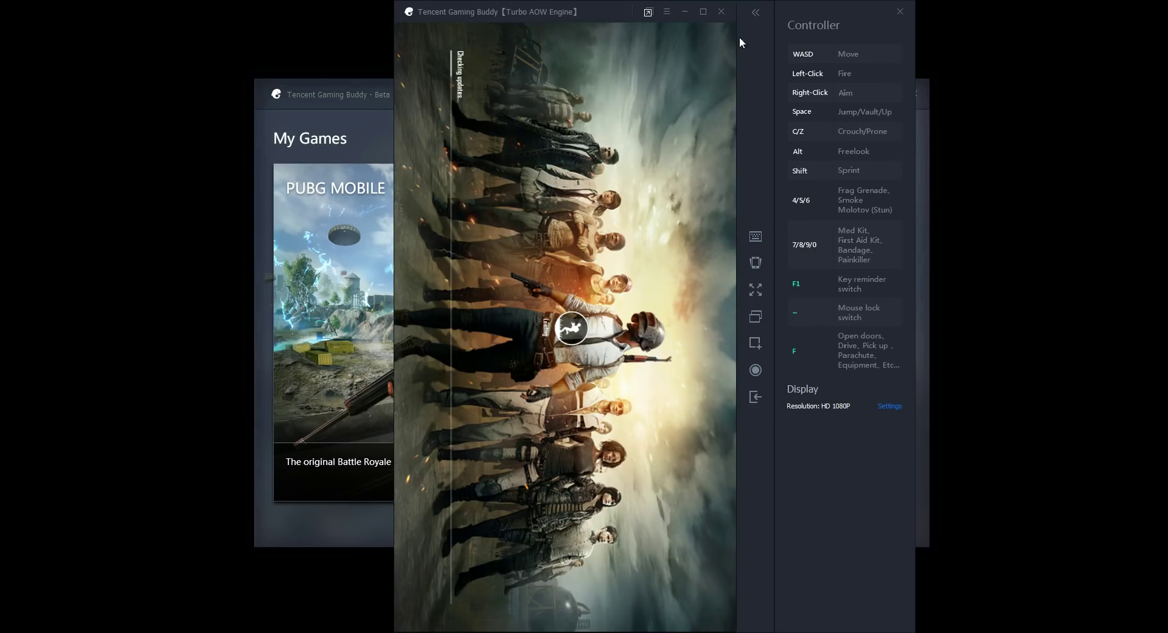
left_click(669, 10)
left_click(670, 39)
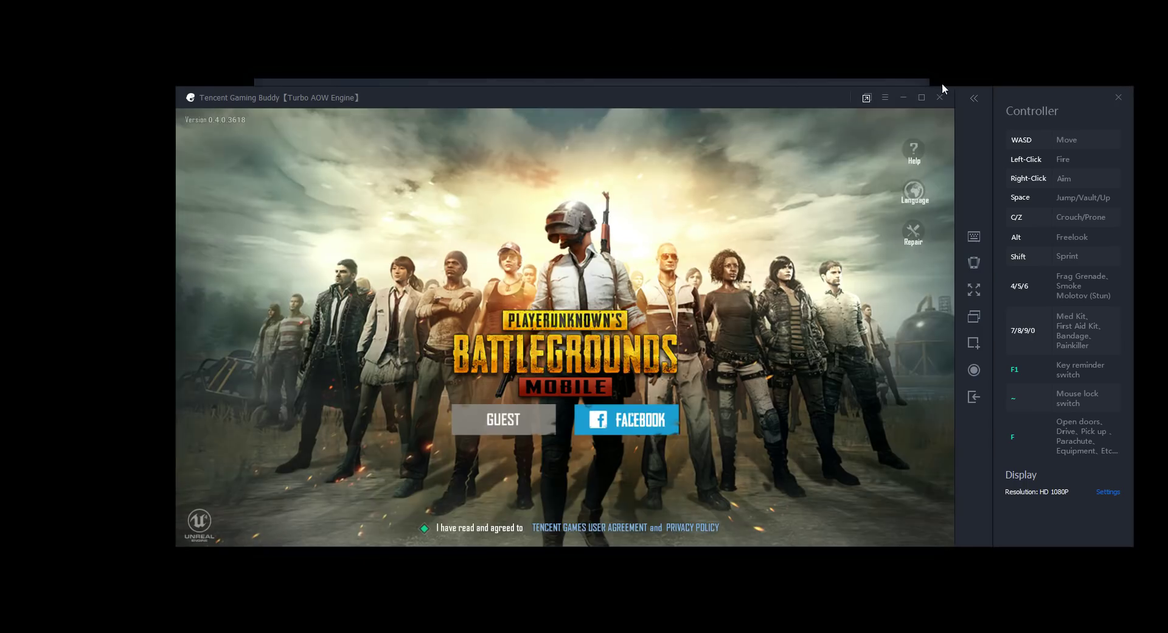
left_click(898, 97)
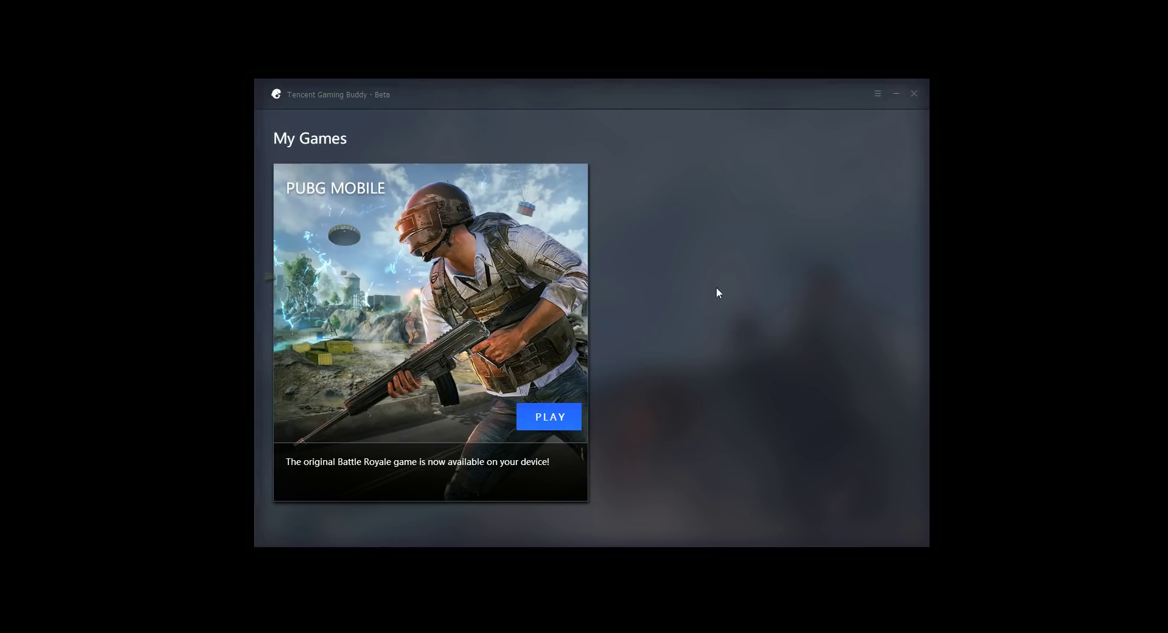
left_click(660, 630)
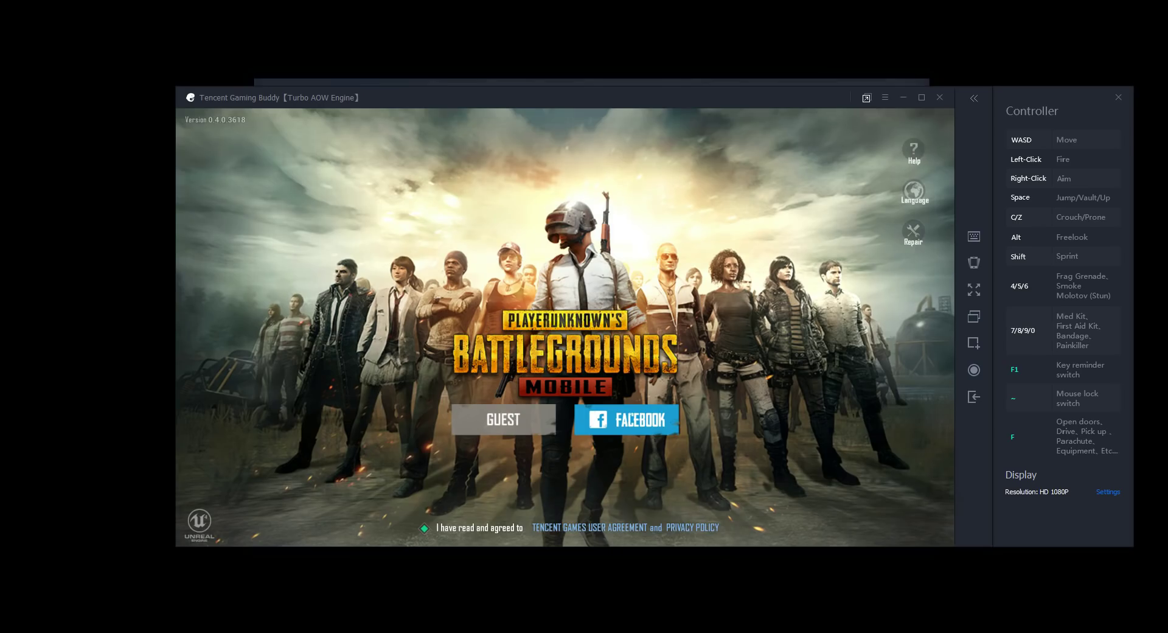
left_click(884, 98)
left_click(889, 139)
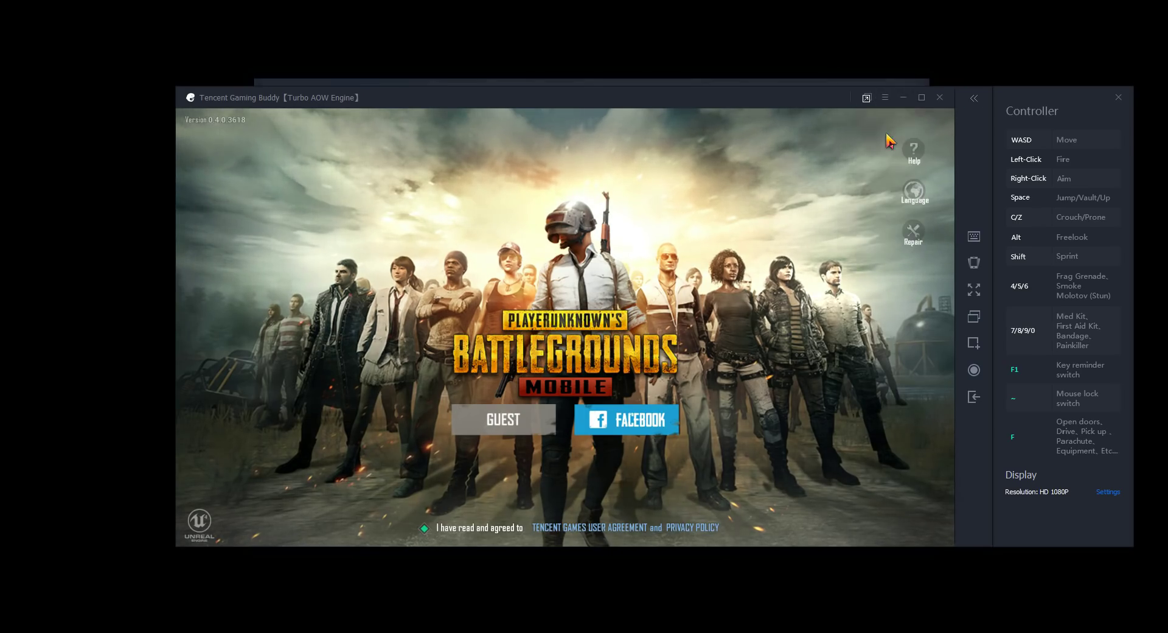
Turn on the FPS display for the running game.
left_click(885, 98)
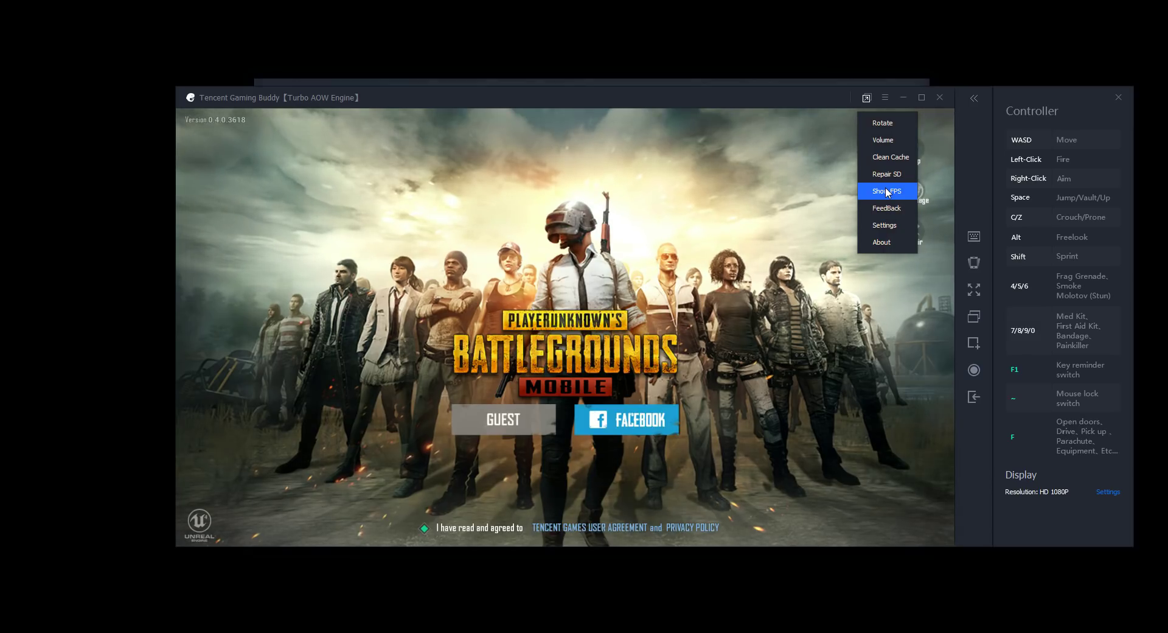
left_click(887, 191)
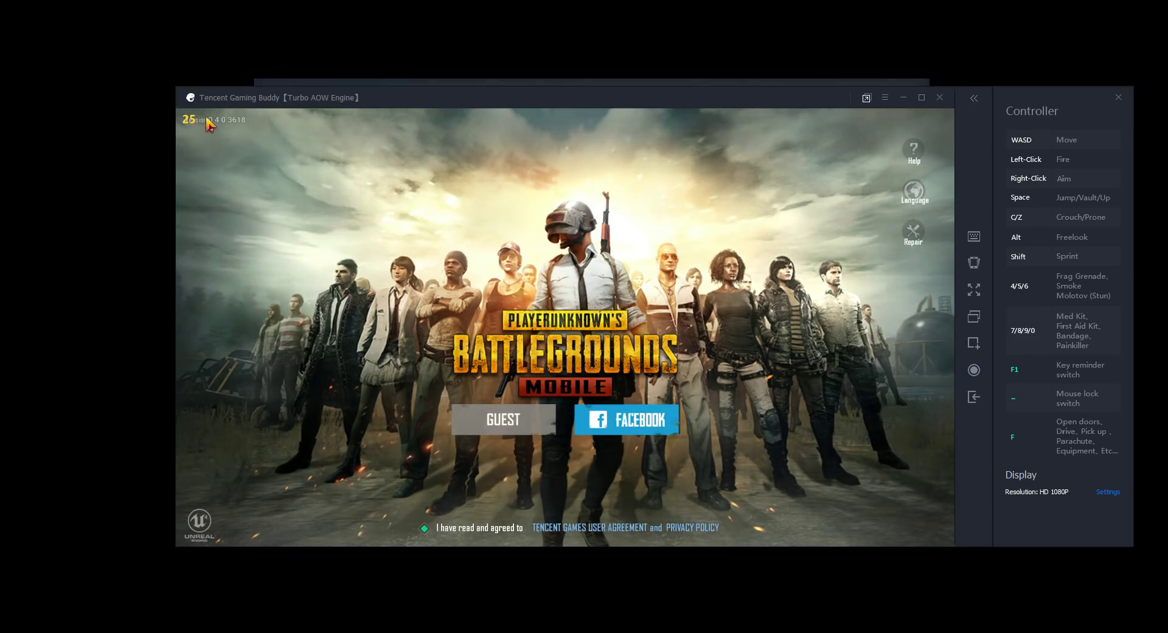
Open the emulator's feedback page, look over the Tencent Gaming Buddy group forum, and return to the emulator.
left_click(884, 98)
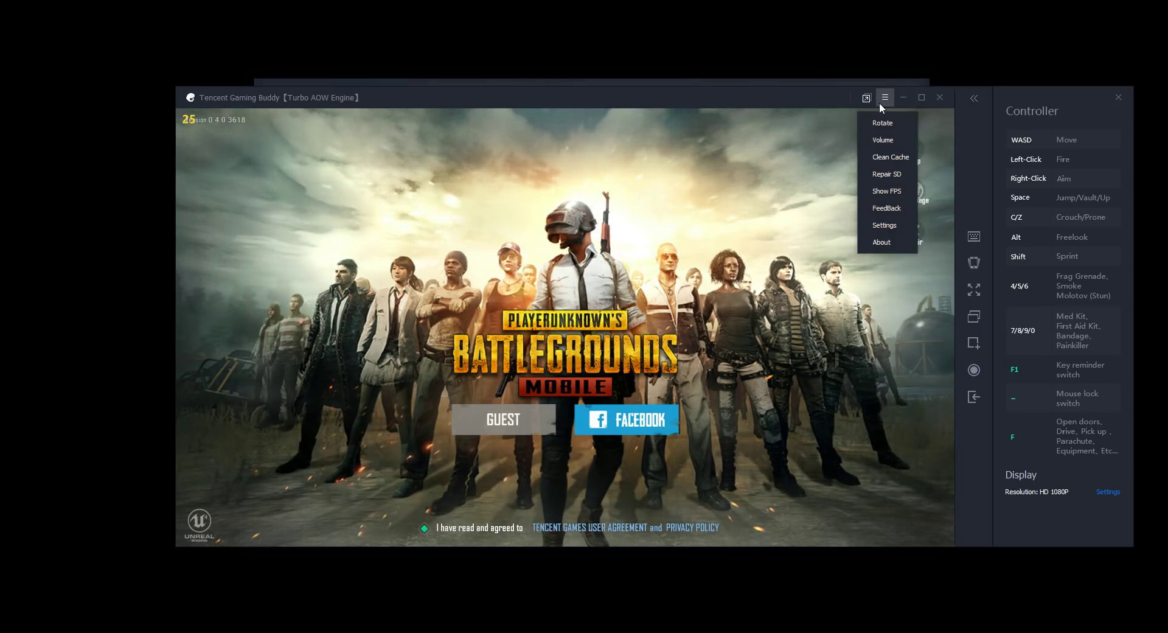
left_click(885, 213)
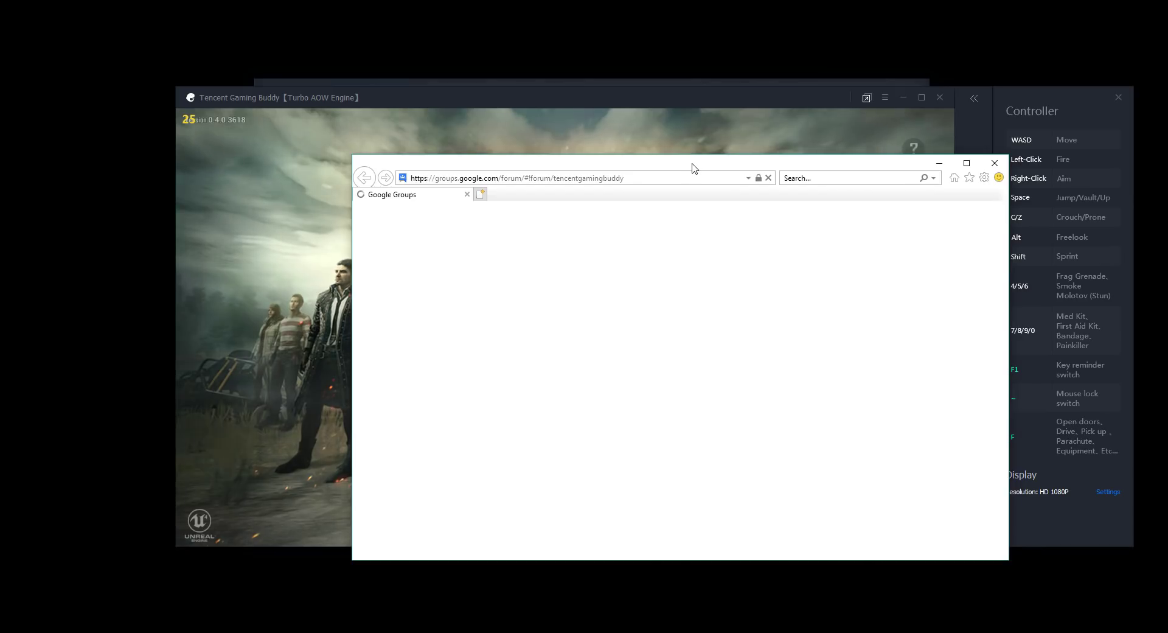
left_click(691, 148)
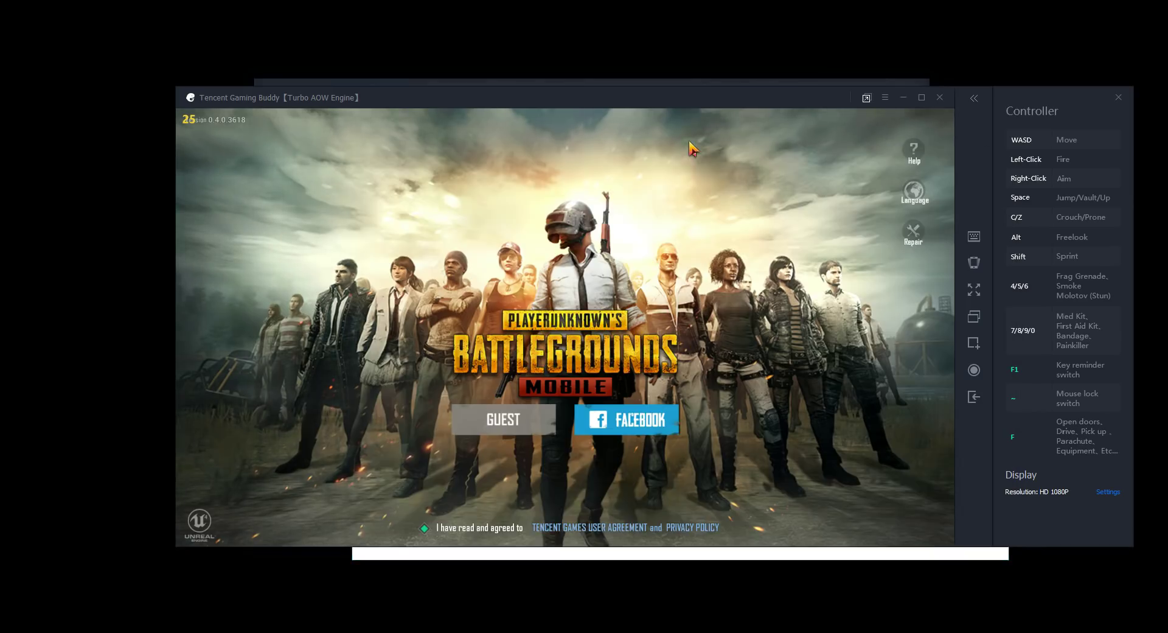
left_click(718, 552)
left_click_drag(728, 629, 728, 632)
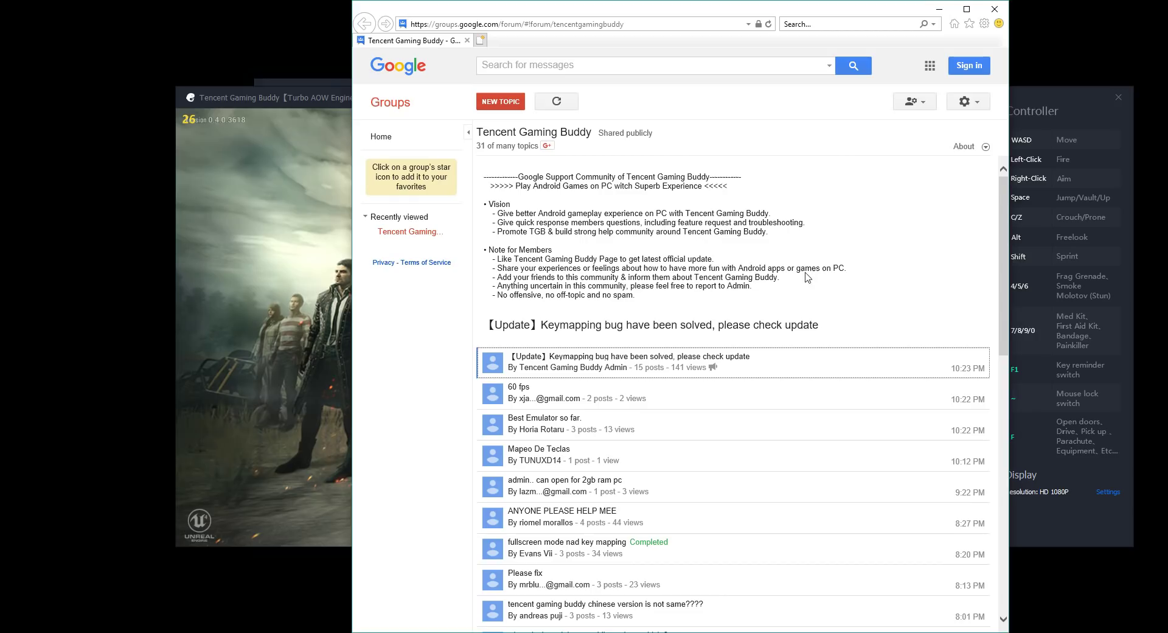
left_click(941, 9)
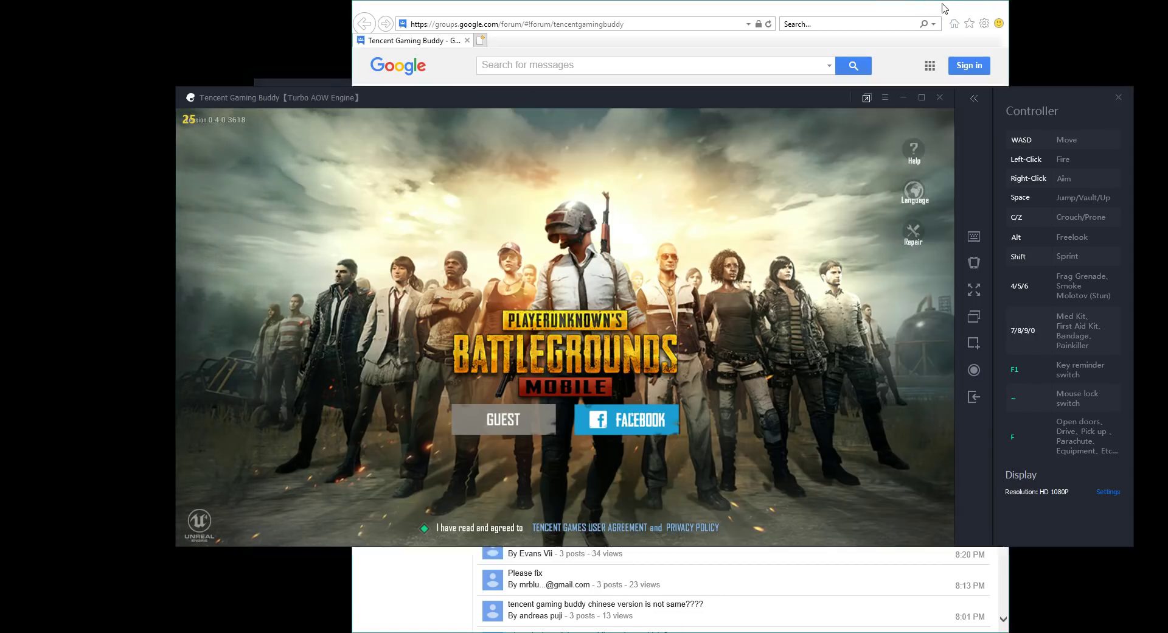
left_click_drag(833, 101, 818, 97)
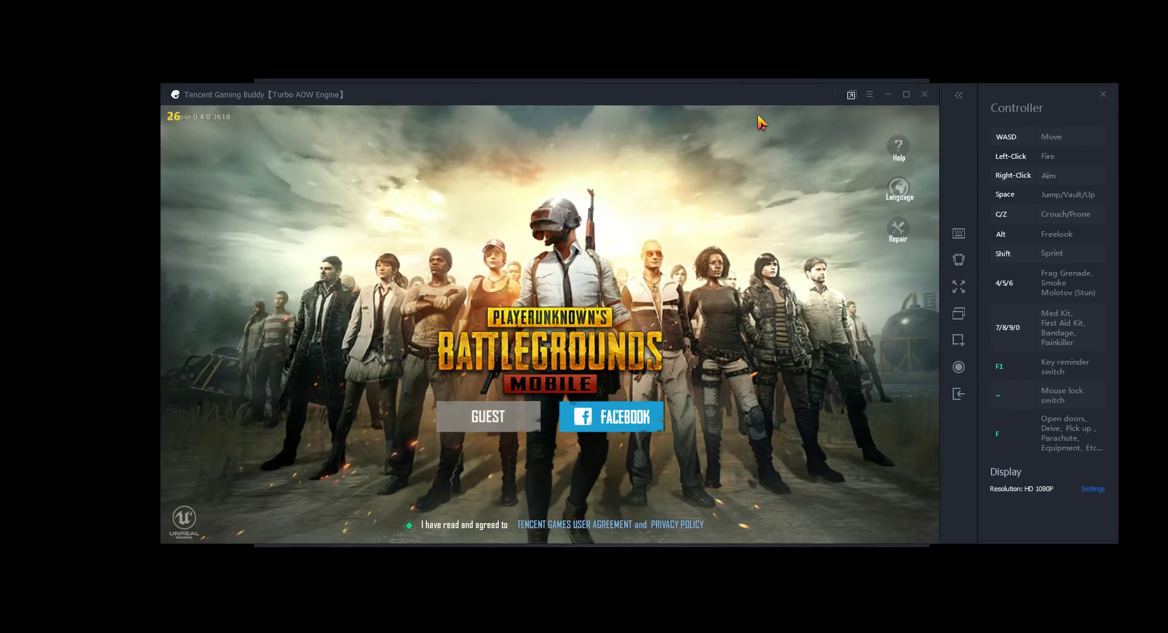
Open the Setting Center from the emulator's options, view the Basics settings, and close it without saving.
left_click(869, 96)
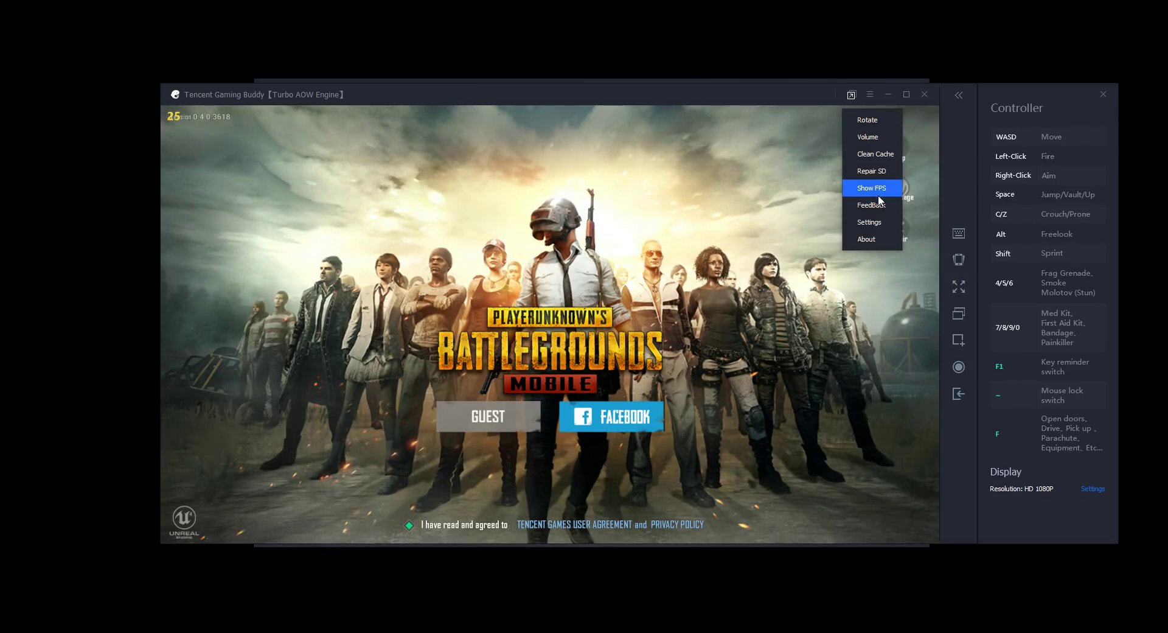
left_click(871, 223)
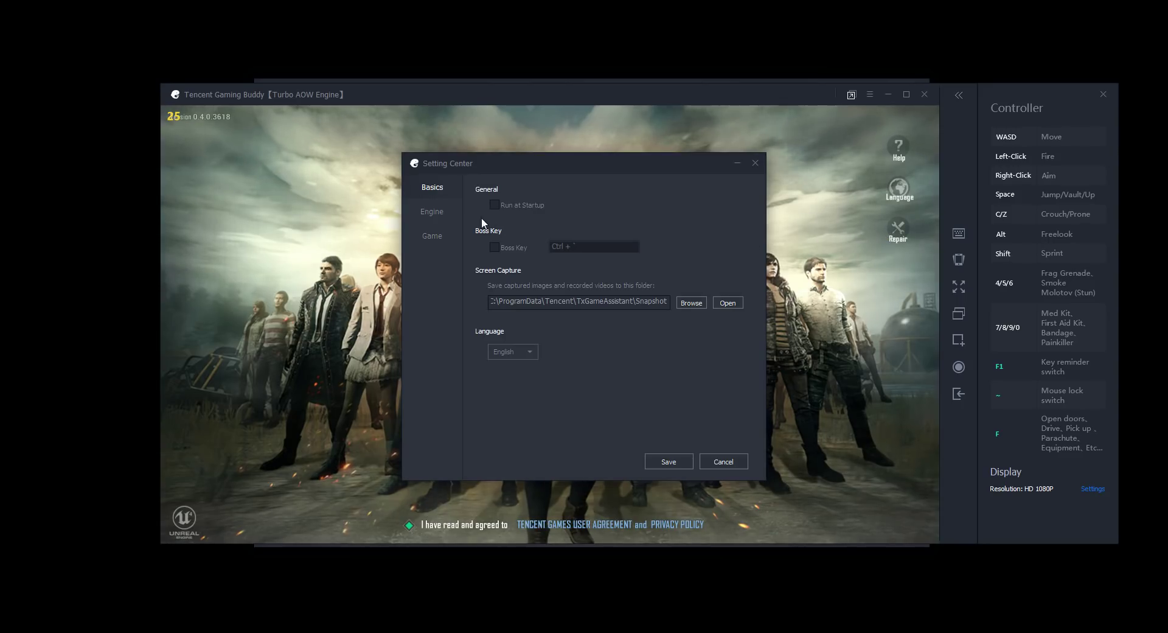
left_click(755, 163)
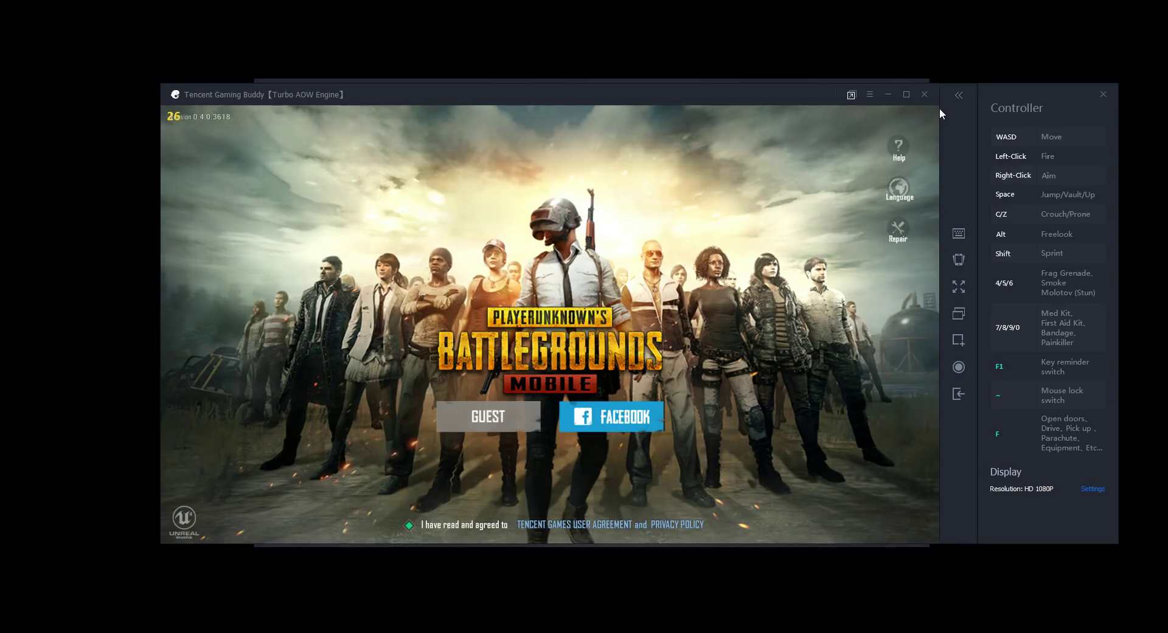
Check the emulator's engine, version and resource usage information and close the dialog.
left_click(869, 95)
left_click(878, 238)
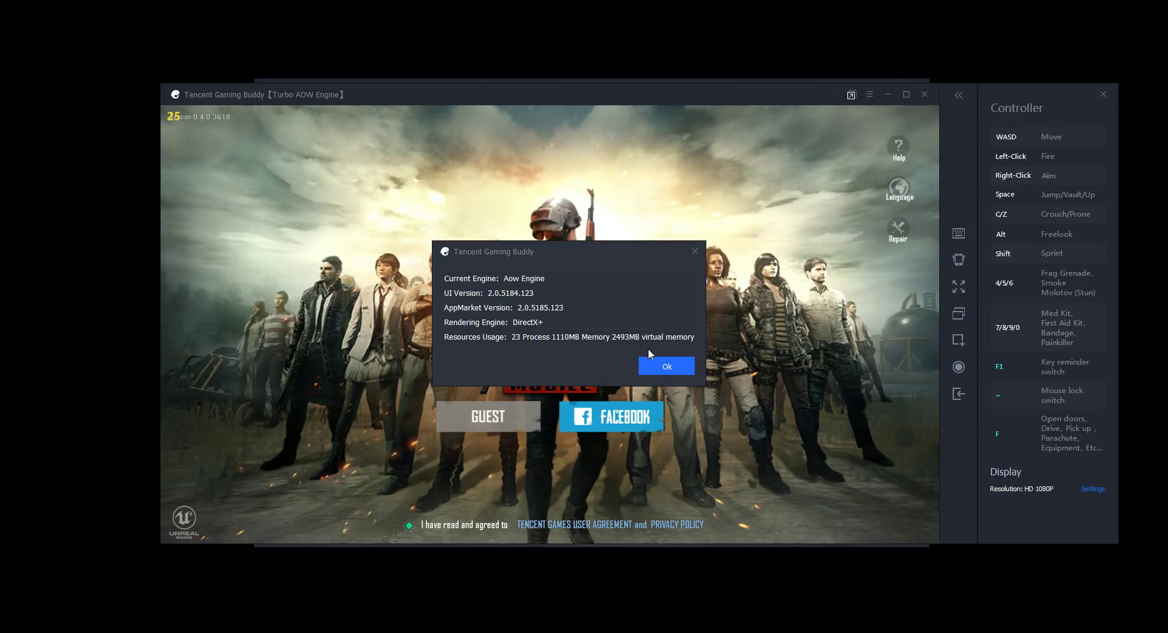
left_click(666, 366)
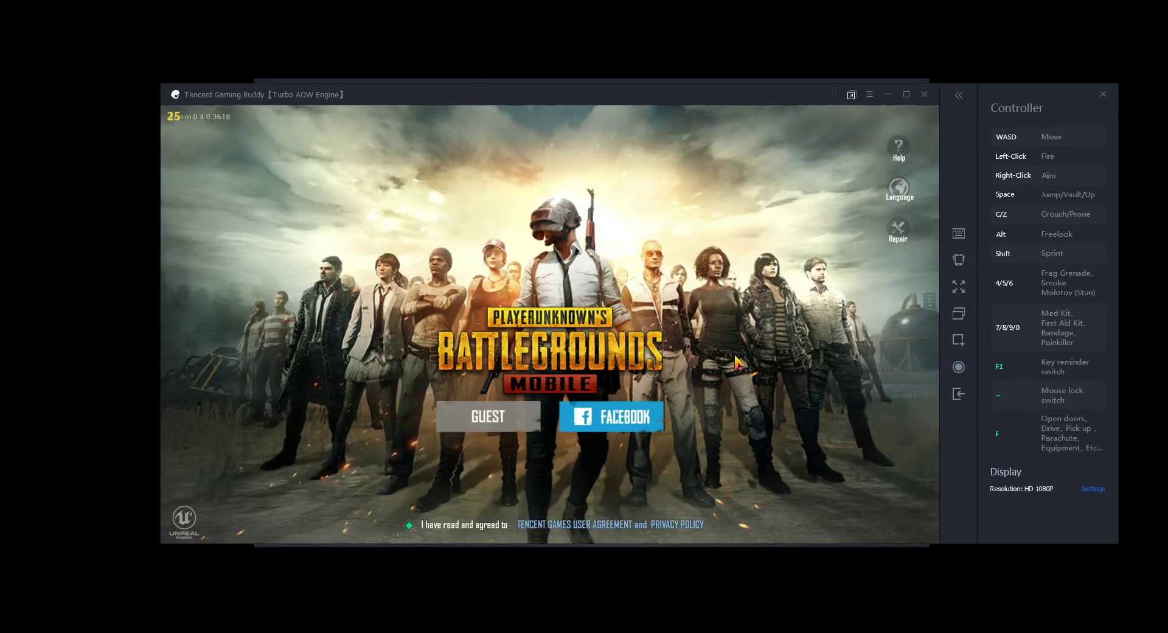